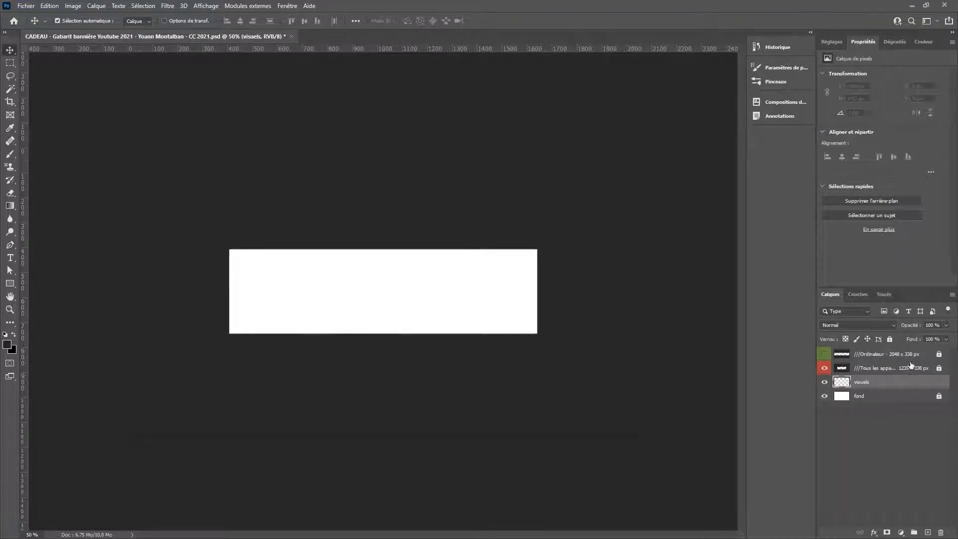
Hide and reshow the "///Tous les appareils" mask layer, and widen the layer list to reveal the full layer names.
left_click(826, 370)
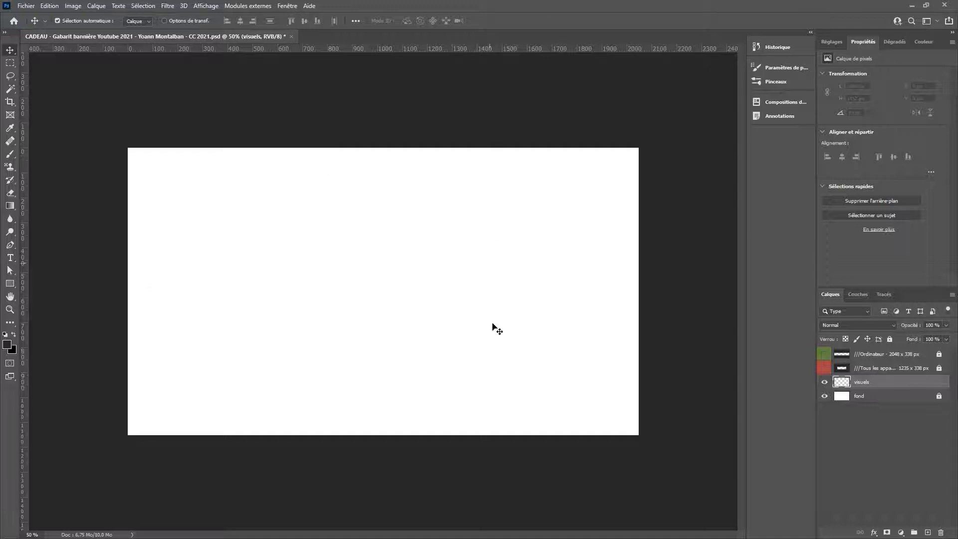
left_click(825, 370)
left_click_drag(816, 384, 770, 384)
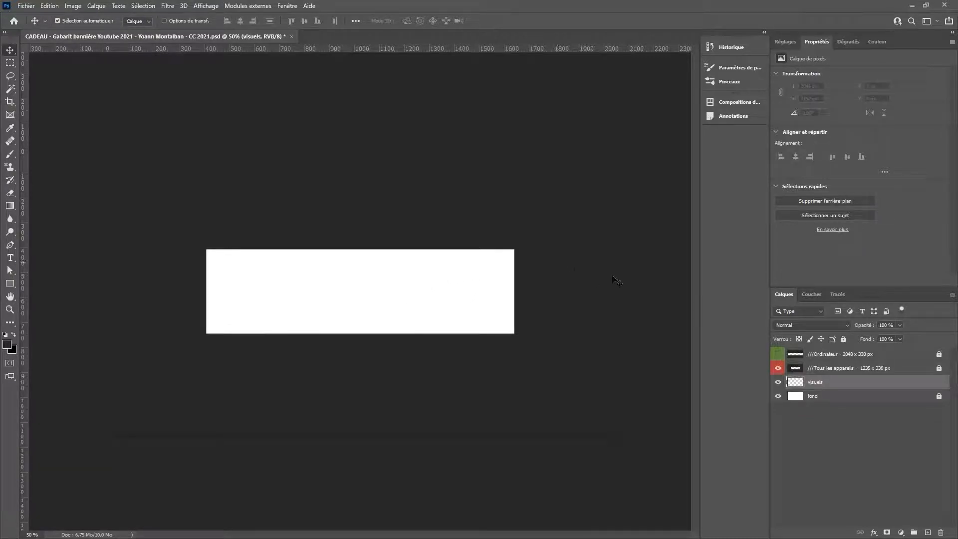
Compare the "///Ordinateur - 2048 x 338 px" mask with the "///Tous les appareils - 1235 x 338 px" mask, ending with both hidden.
left_click(778, 368)
left_click(779, 354)
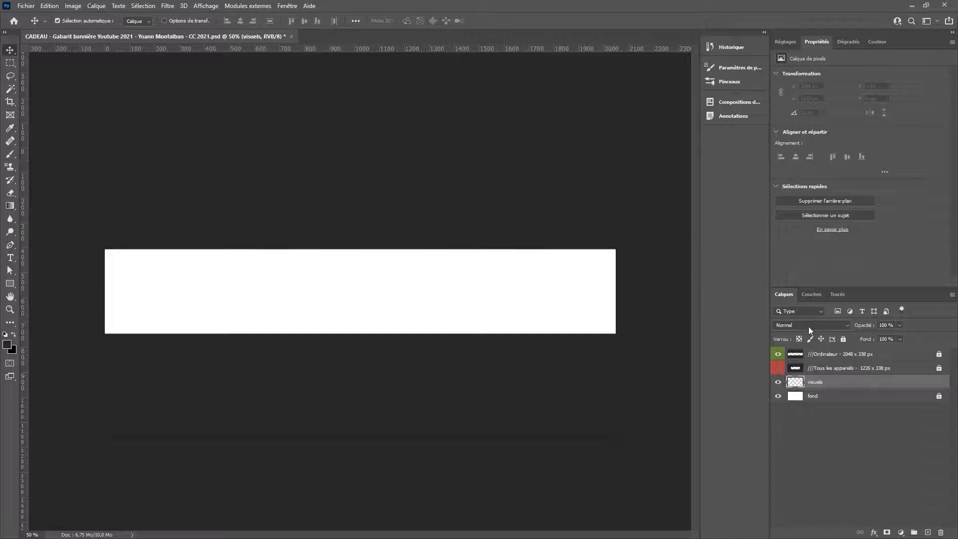
left_click(779, 354)
left_click(778, 368)
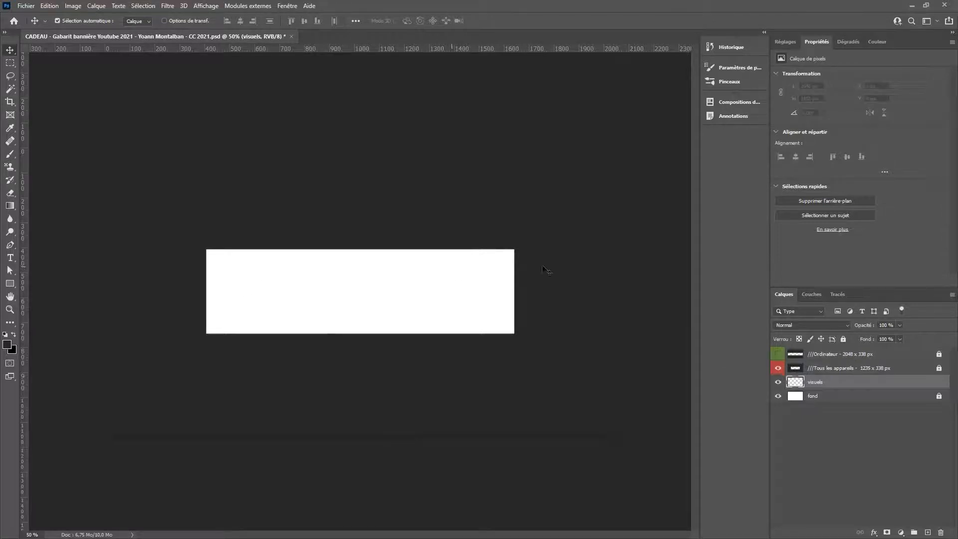
left_click(777, 369)
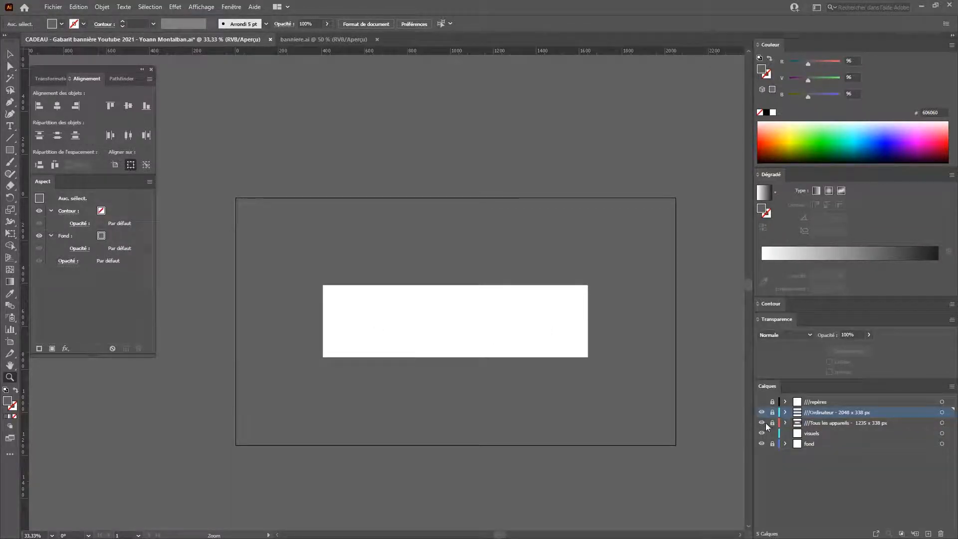
In the Illustrator version of the template, make the visuels layer active and hide both the all-devices and computer masks.
left_click(824, 444)
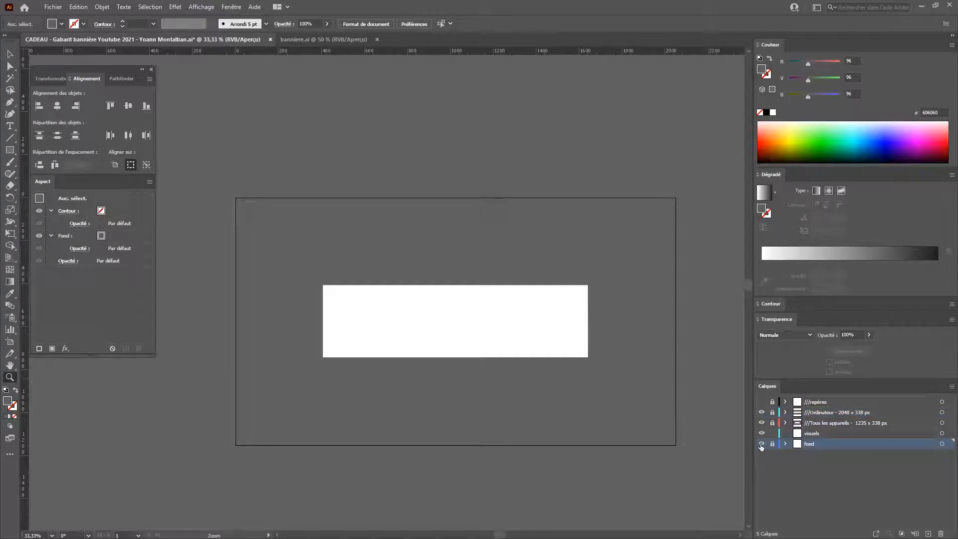
left_click(839, 435)
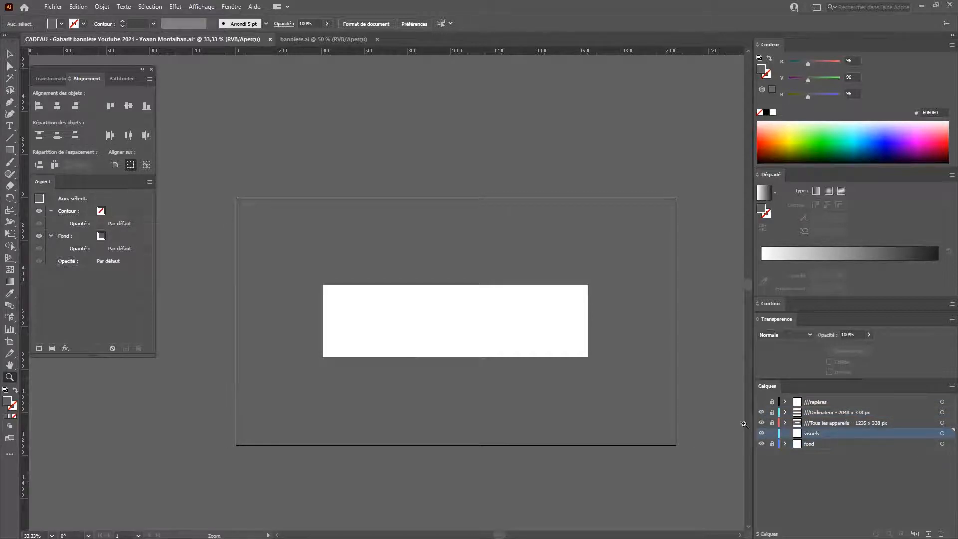
left_click(762, 424)
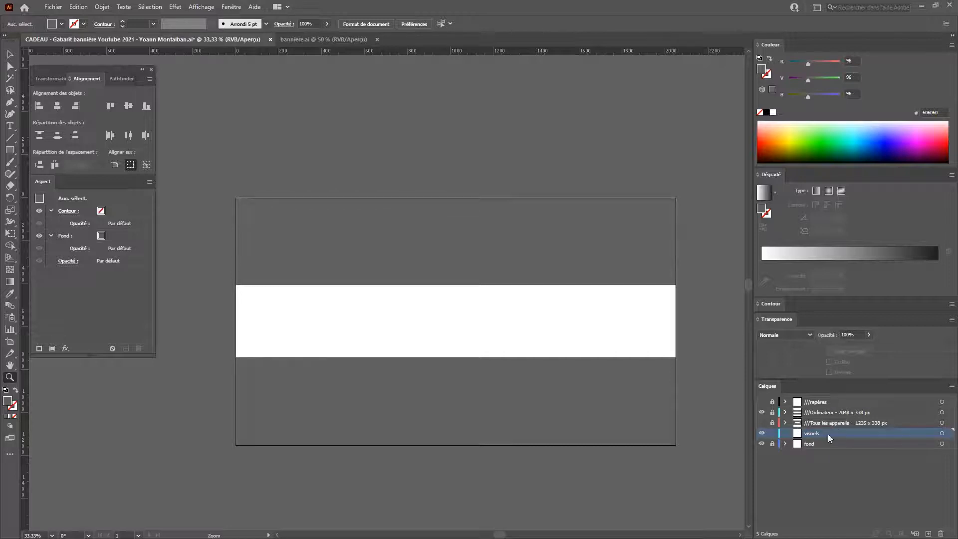
left_click(762, 413)
Show the ///repères guides together with the "///Tous les appareils - 1235 x 338 px" mask over the artboard.
left_click(762, 423)
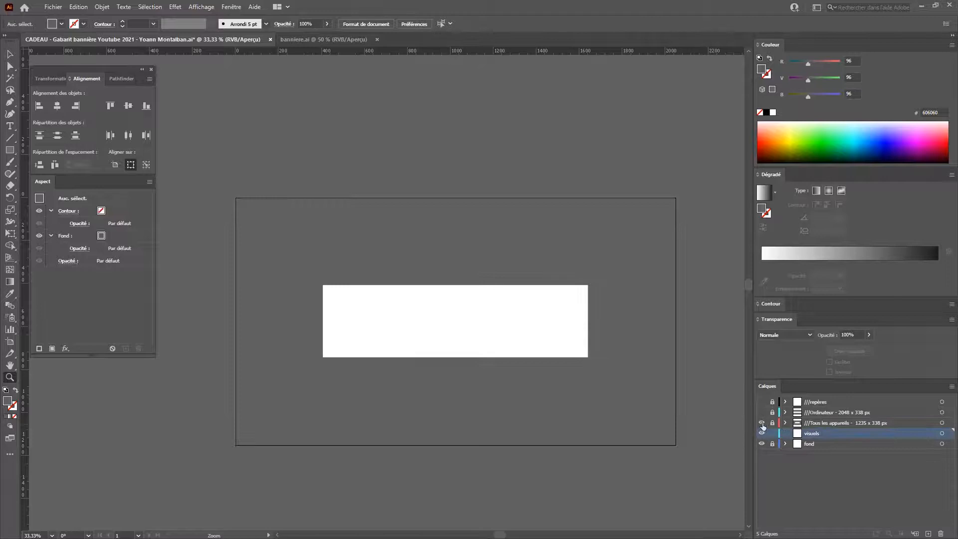
left_click(763, 424)
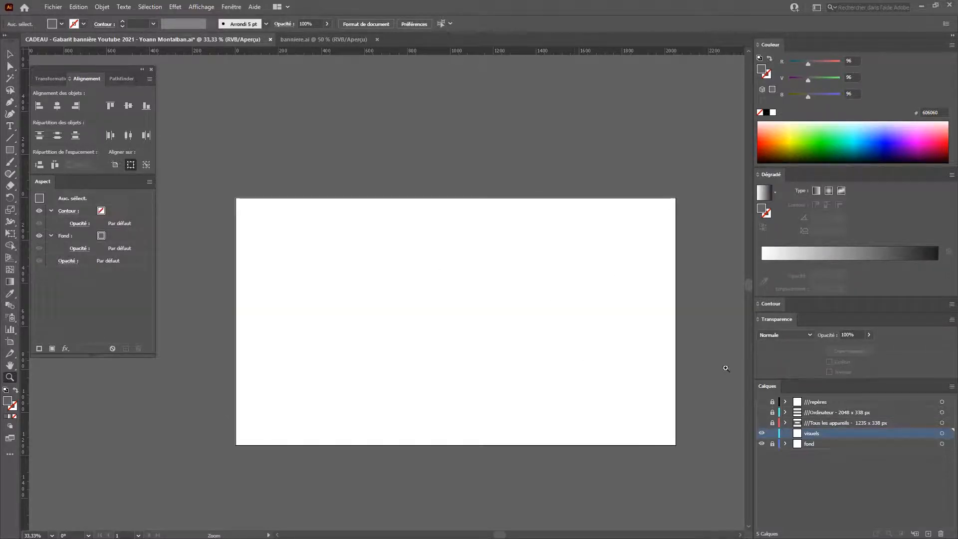
left_click(763, 403)
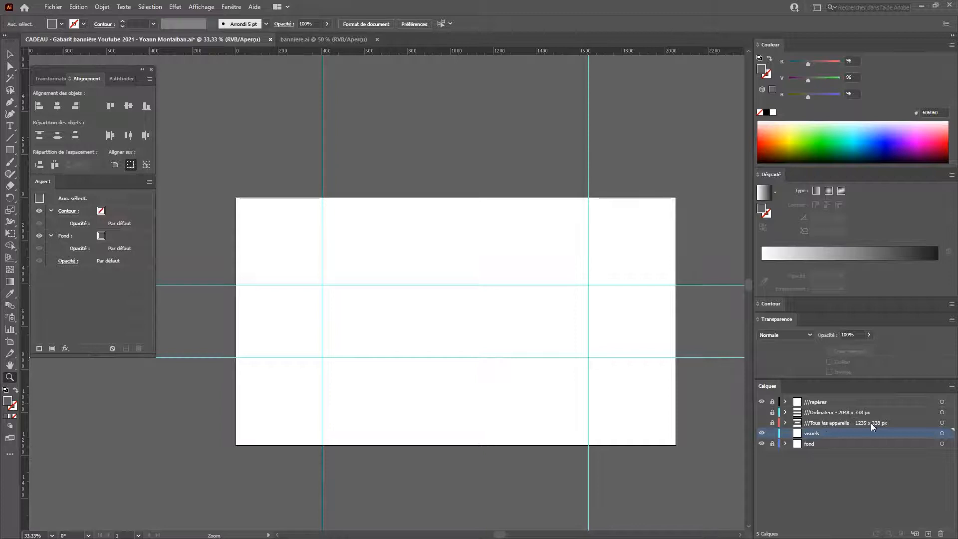
left_click(762, 423)
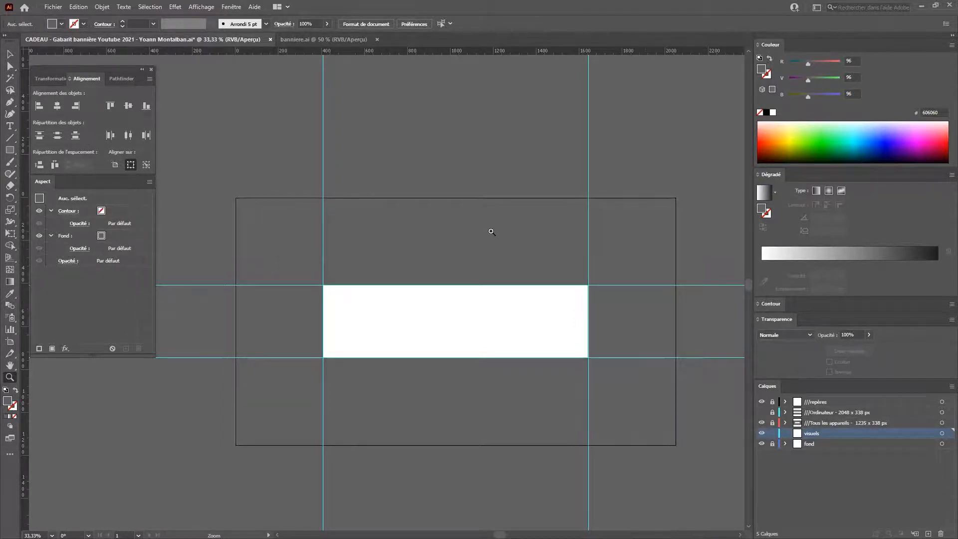
Switch to the banniere.ai document, enlarge its layer list to show every layer, and select the lion layer.
left_click(335, 44)
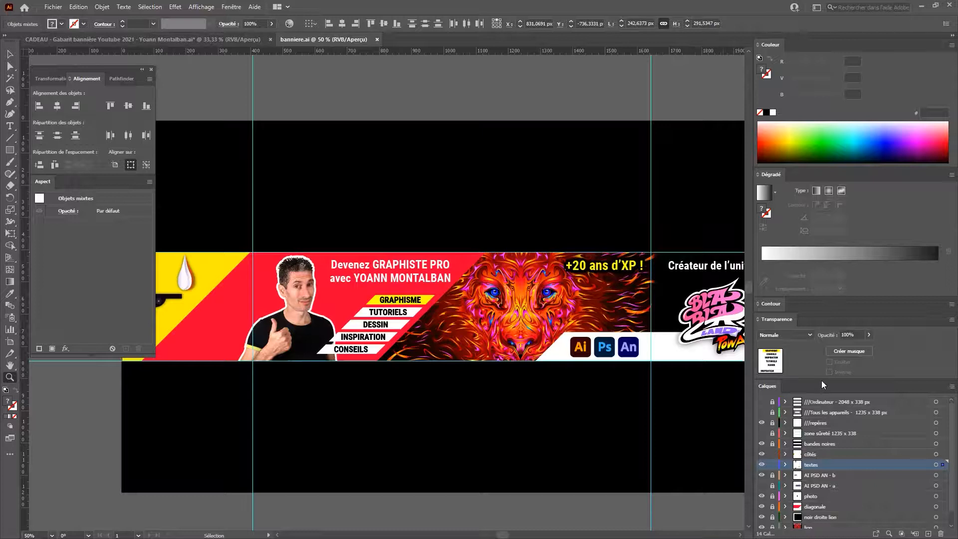
left_click_drag(822, 380, 823, 289)
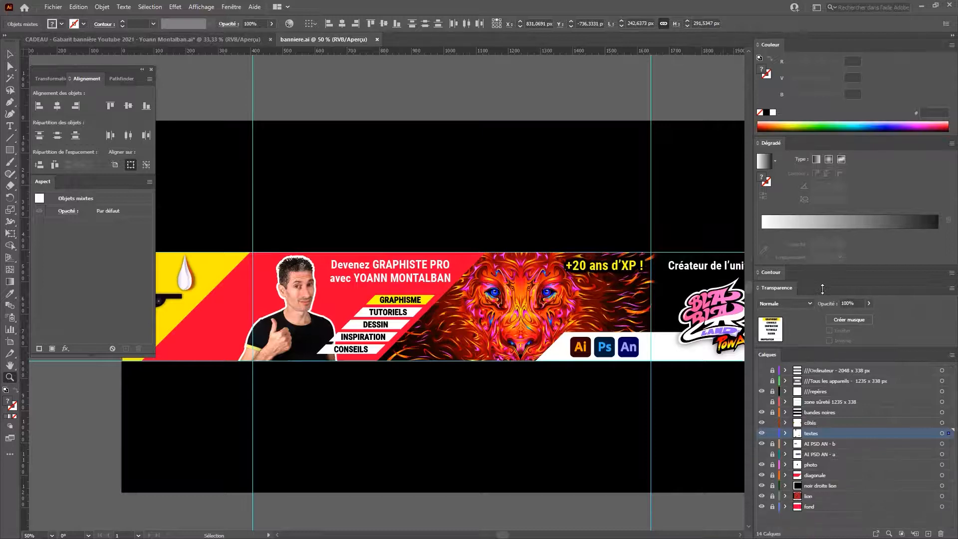
left_click(829, 507)
left_click(833, 496)
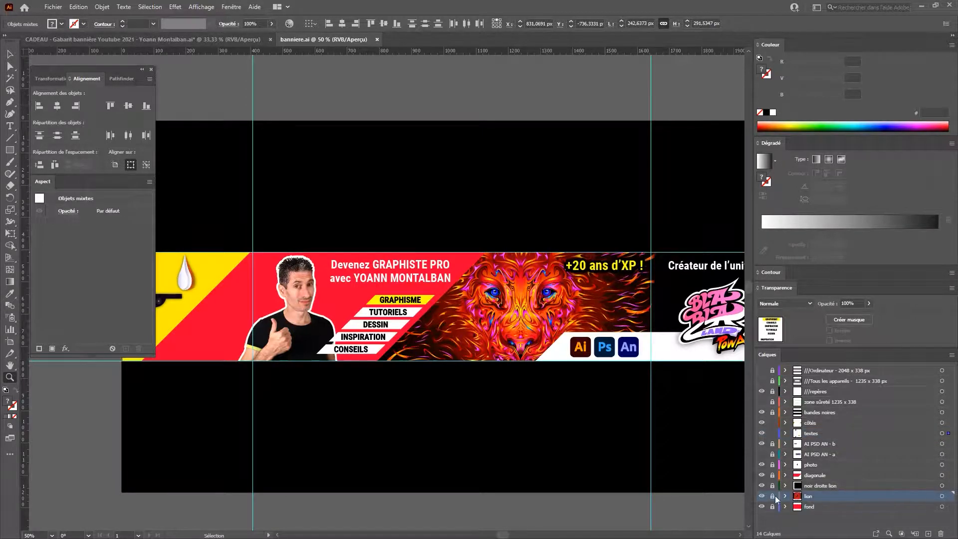
Hide and reshow the lion, diagonale, photo and "AI PSD AN - b" layers one at a time to examine their contents.
left_click(763, 497)
left_click(762, 496)
left_click(762, 476)
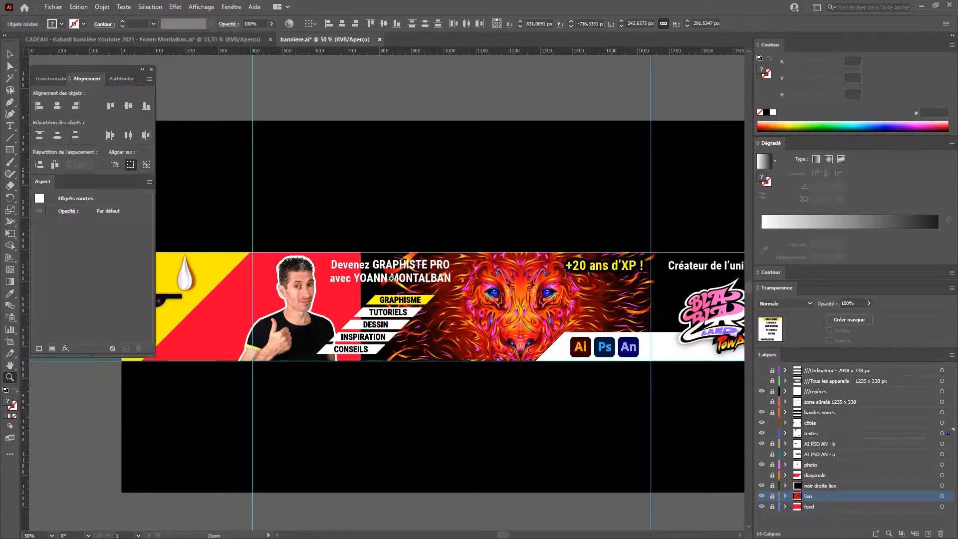
left_click(762, 476)
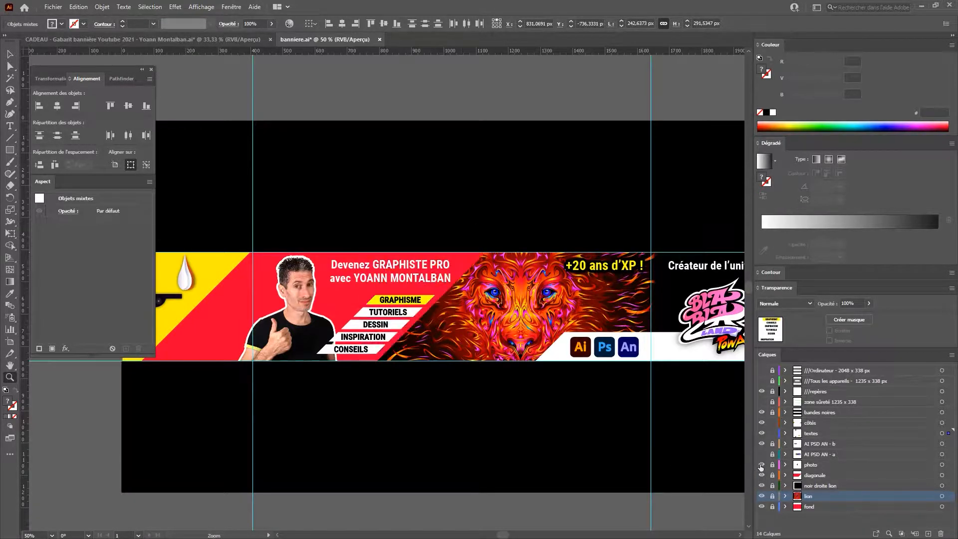
left_click(762, 465)
left_click(761, 465)
left_click(762, 444)
left_click(762, 445)
Examine the textes and côtés layers by hiding and reshowing each, and preview the full banner without the interface.
left_click(763, 433)
left_click(762, 433)
left_click(762, 433)
left_click(762, 433)
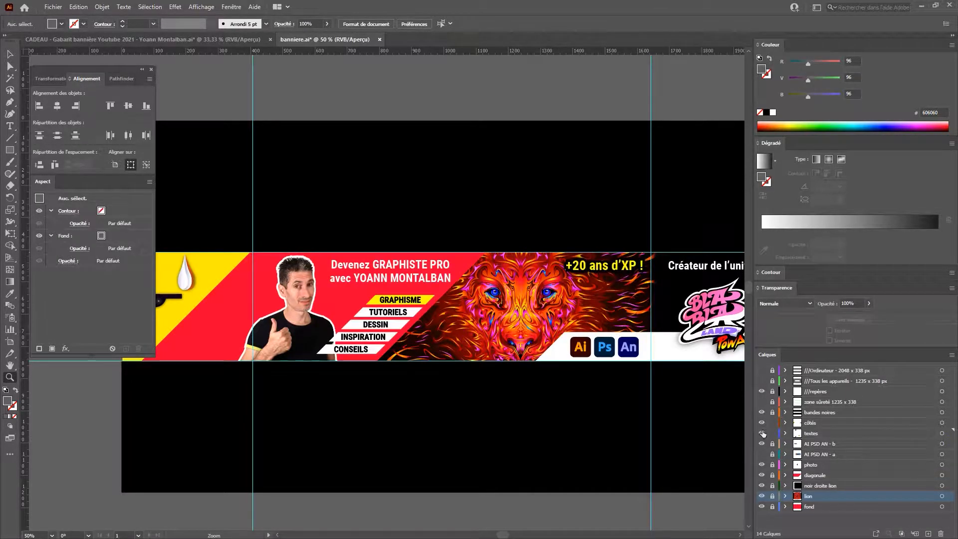
left_click(762, 423)
left_click(762, 423)
key("Tab")
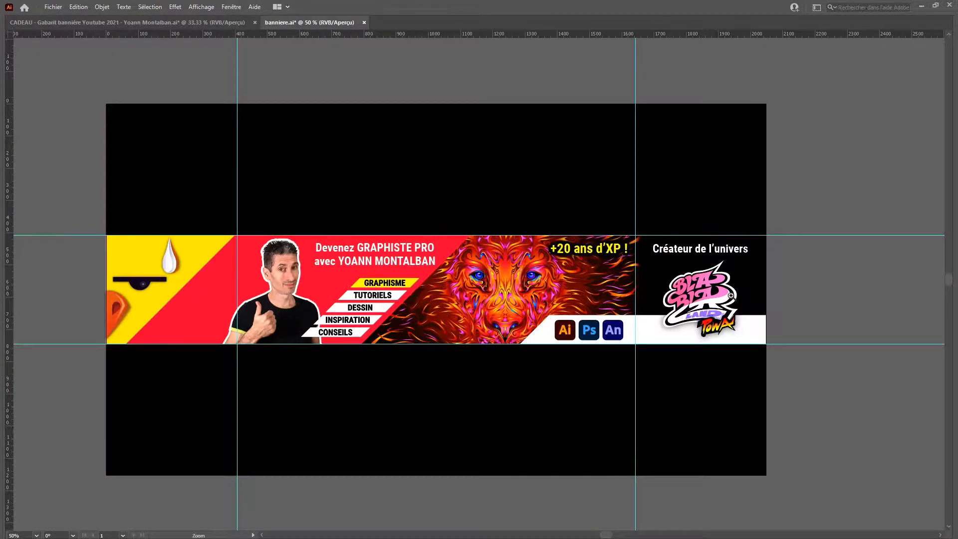
key("Tab")
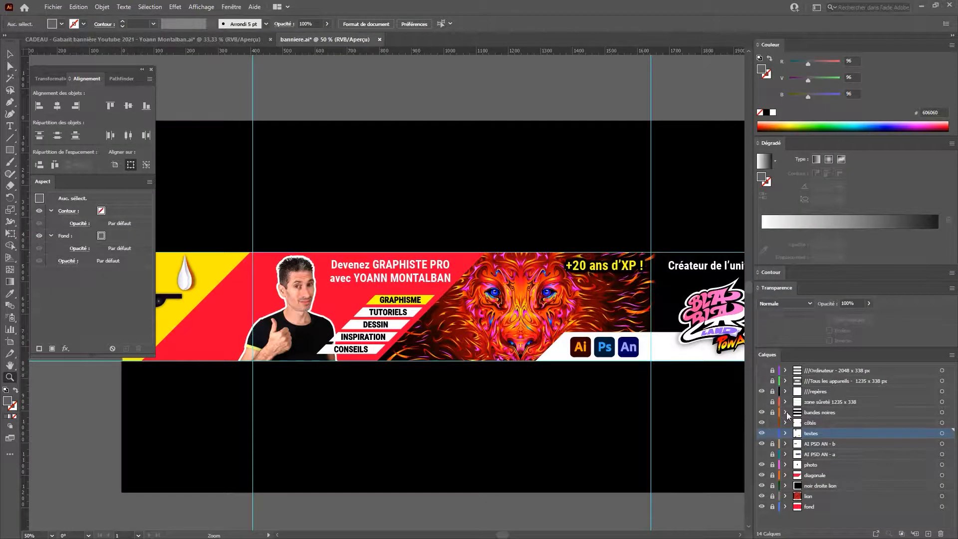
Preview the banner cropped by the 1235 x 338 px all-devices mask and by the 2048 x 338 px computer mask.
left_click(762, 381)
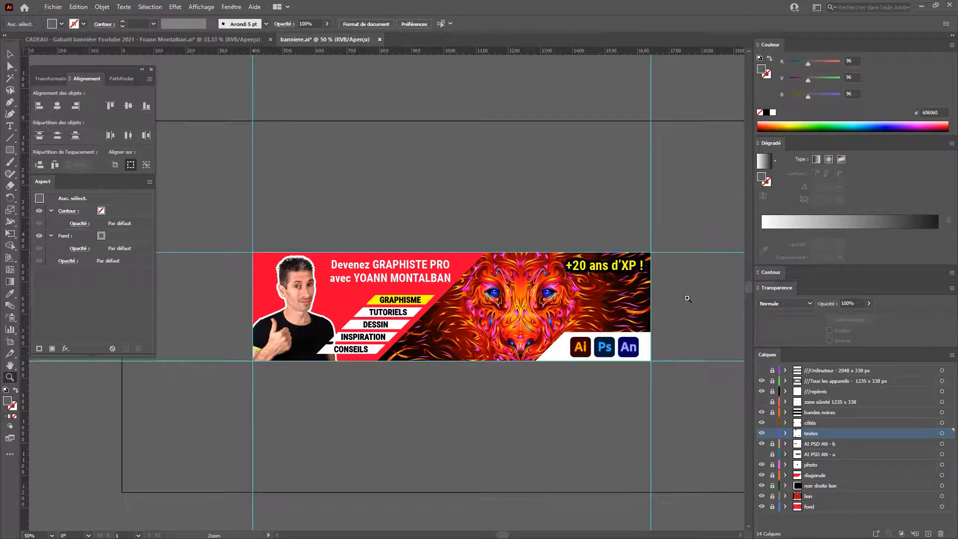
left_click(762, 381)
left_click(762, 370)
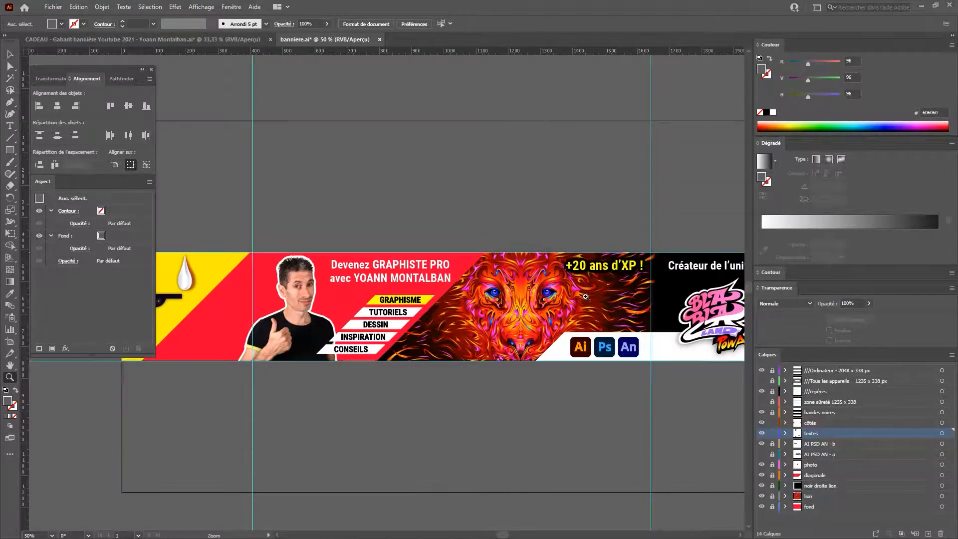
key("Tab")
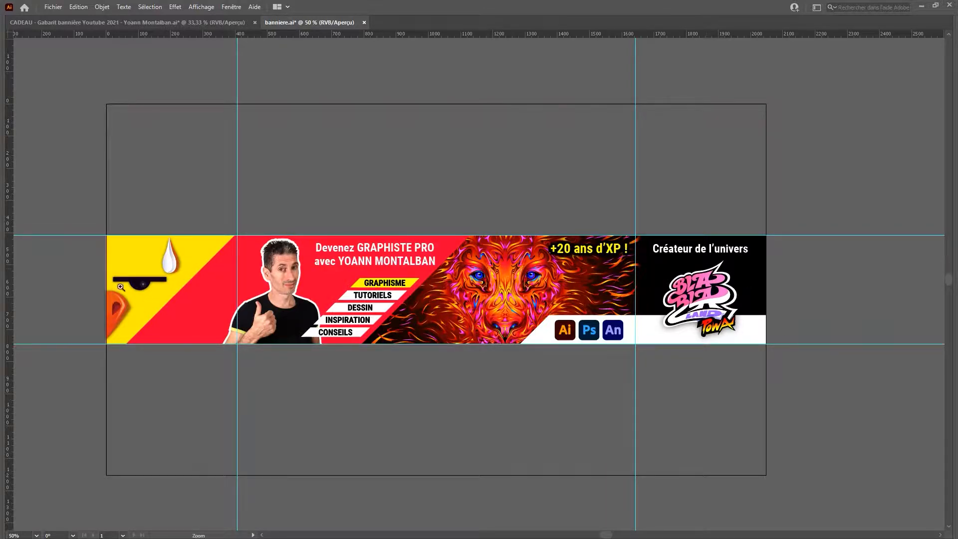
key("Tab")
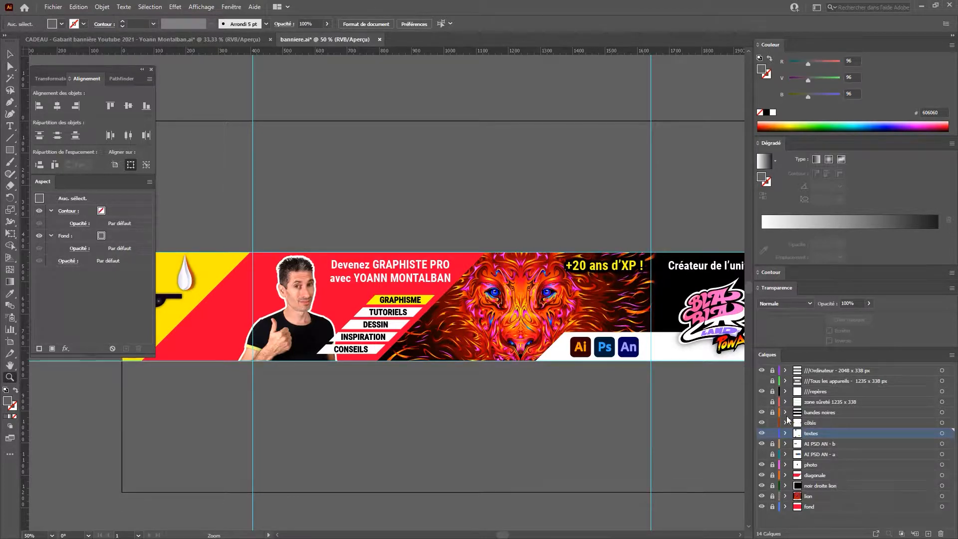
Hide the ///Ordinateur mask and toggle the bandes noires layer to compare the artwork with and without its black bands.
left_click(762, 370)
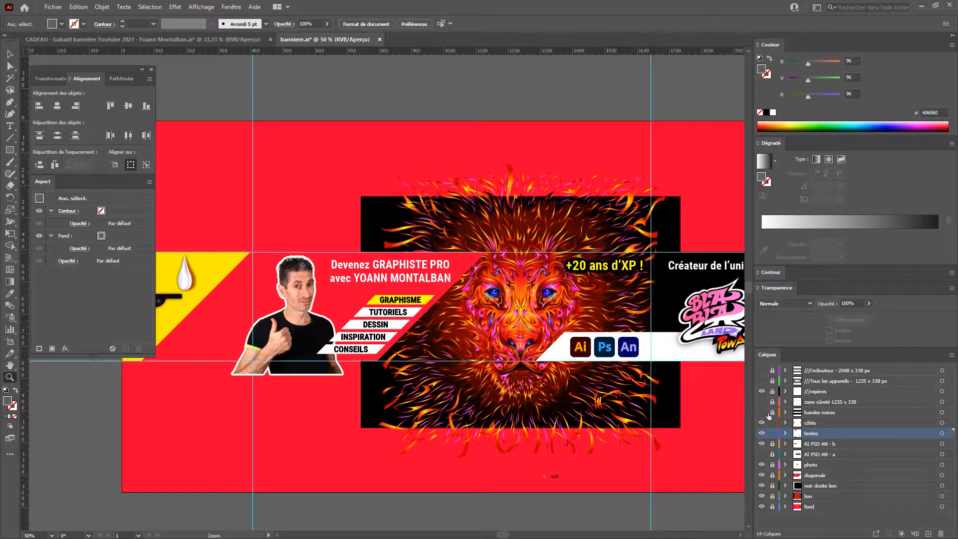
left_click(762, 413)
left_click(762, 412)
left_click(762, 412)
left_click(762, 413)
left_click(762, 412)
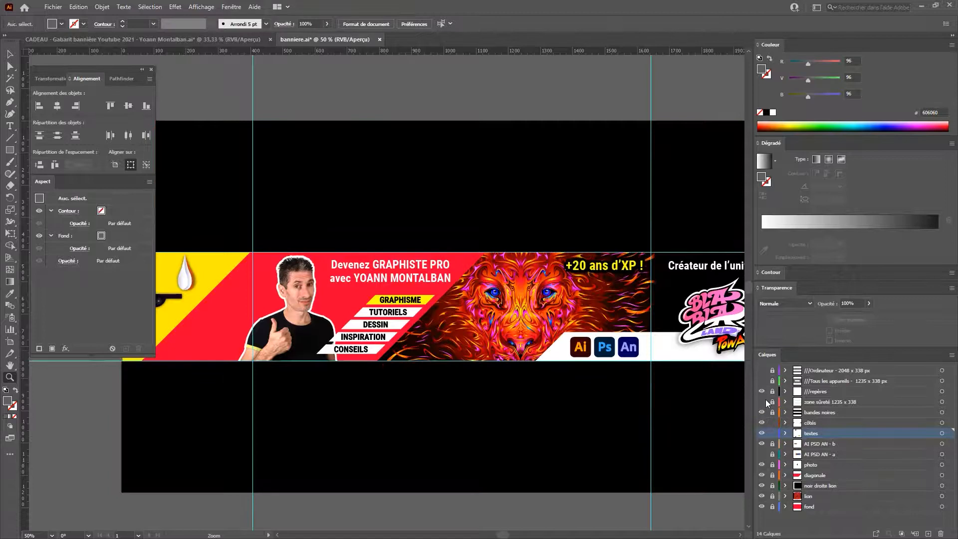
Examine the "zone sûreté 1235 x 338" and ///repères layers by toggling their visibility over the banner.
left_click(762, 402)
left_click(763, 392)
left_click(762, 392)
left_click(763, 403)
left_click(762, 403)
left_click(763, 403)
Show the "///Tous les appareils" mask, hide the ///repères guides, and preview the cropped banner at 66.67% without the interface.
left_click(763, 381)
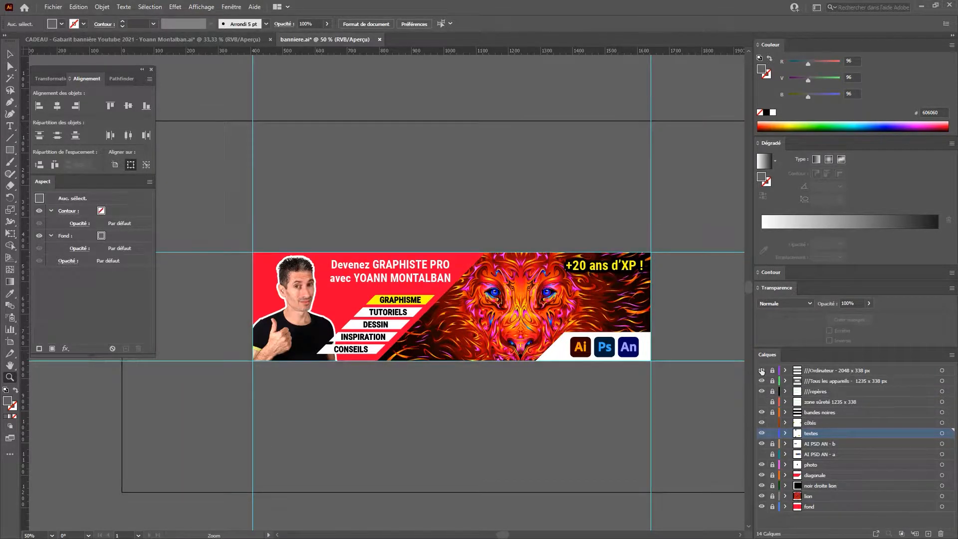
left_click(762, 393)
key("ctrl+semicolon")
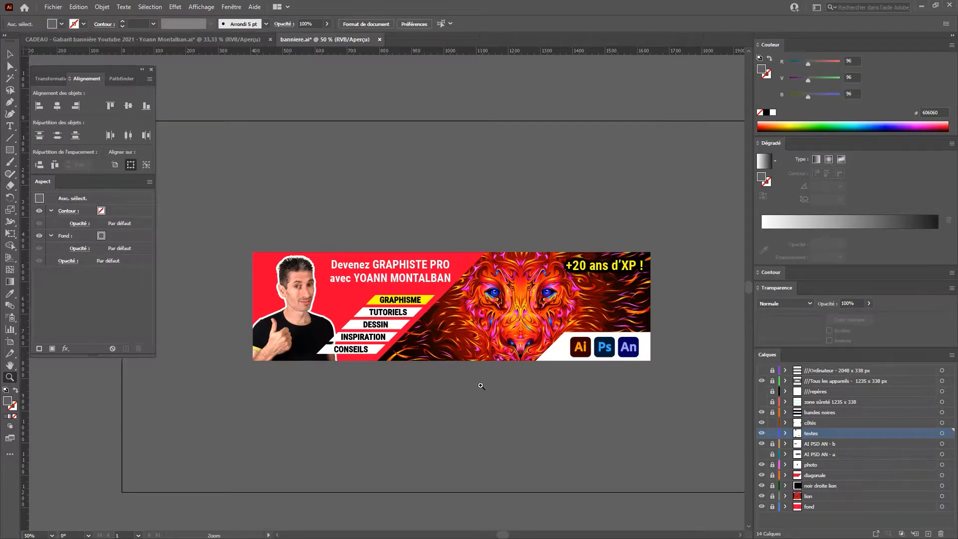
left_click(425, 322)
key("Tab")
left_click_drag(415, 304, 485, 353)
key("z")
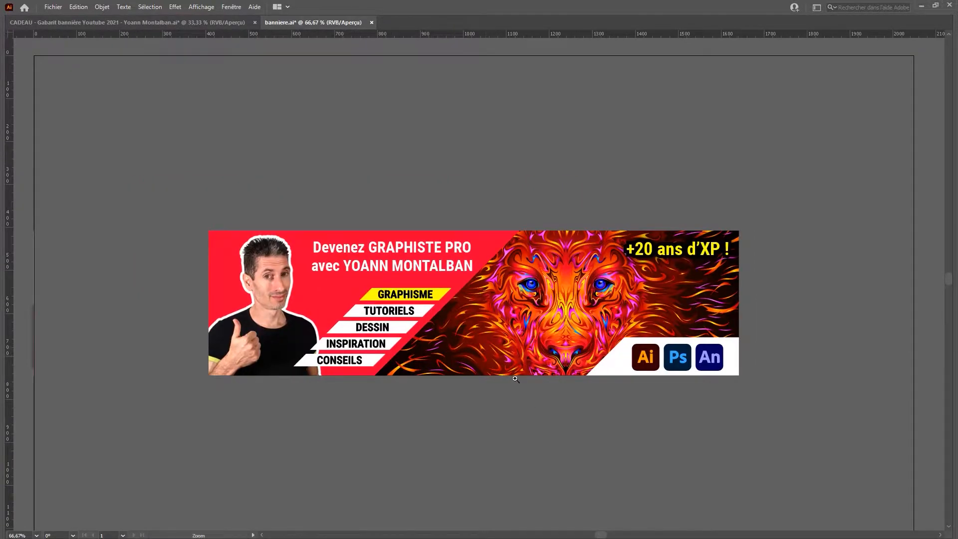